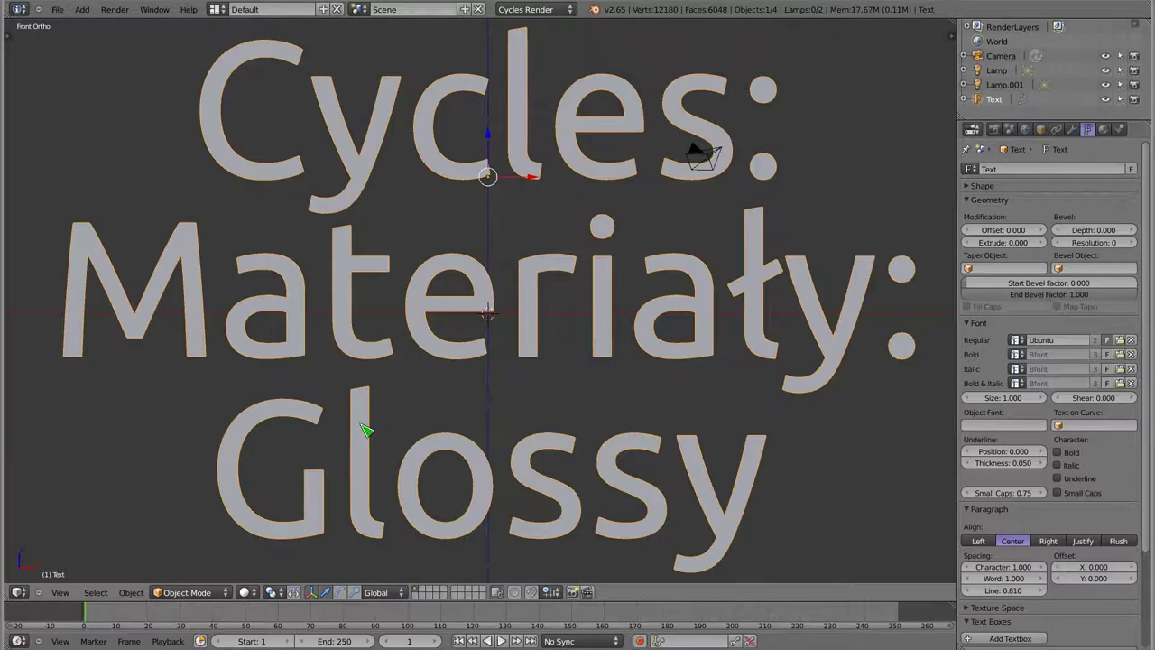
Delete the 'Cycles: Materiały: Glossy' title text object, leaving only the camera and lamps.
key("x")
left_click(347, 285)
Switch to the Cycles screen layout and set the right viewport to Rendered shading.
left_click(217, 9)
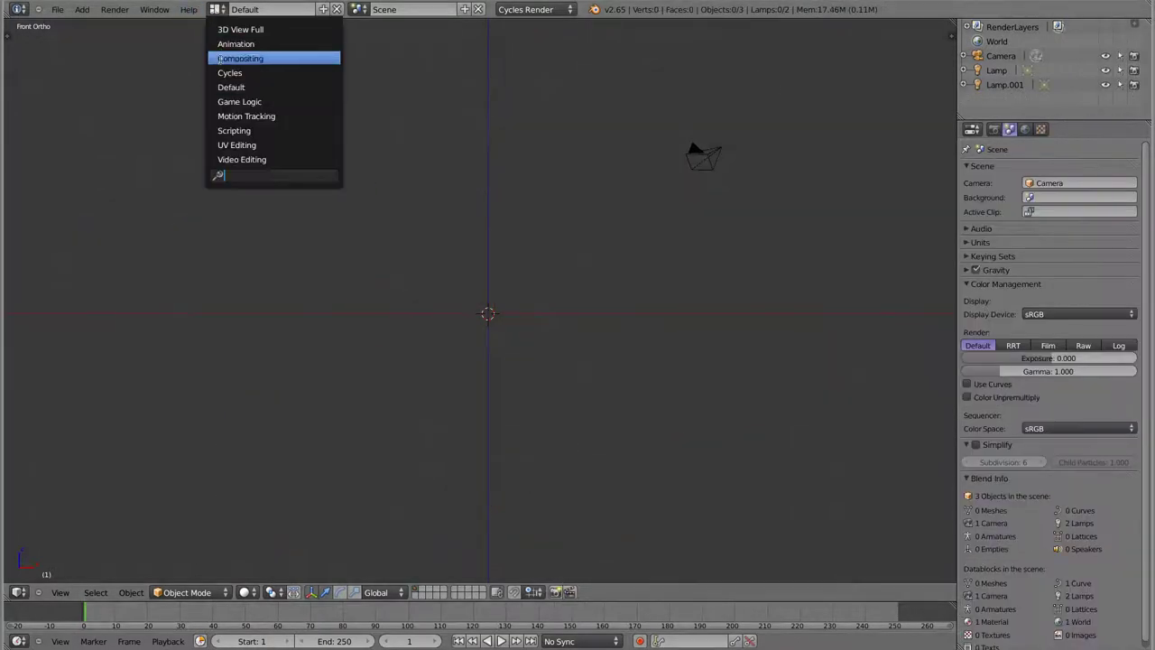
left_click(229, 72)
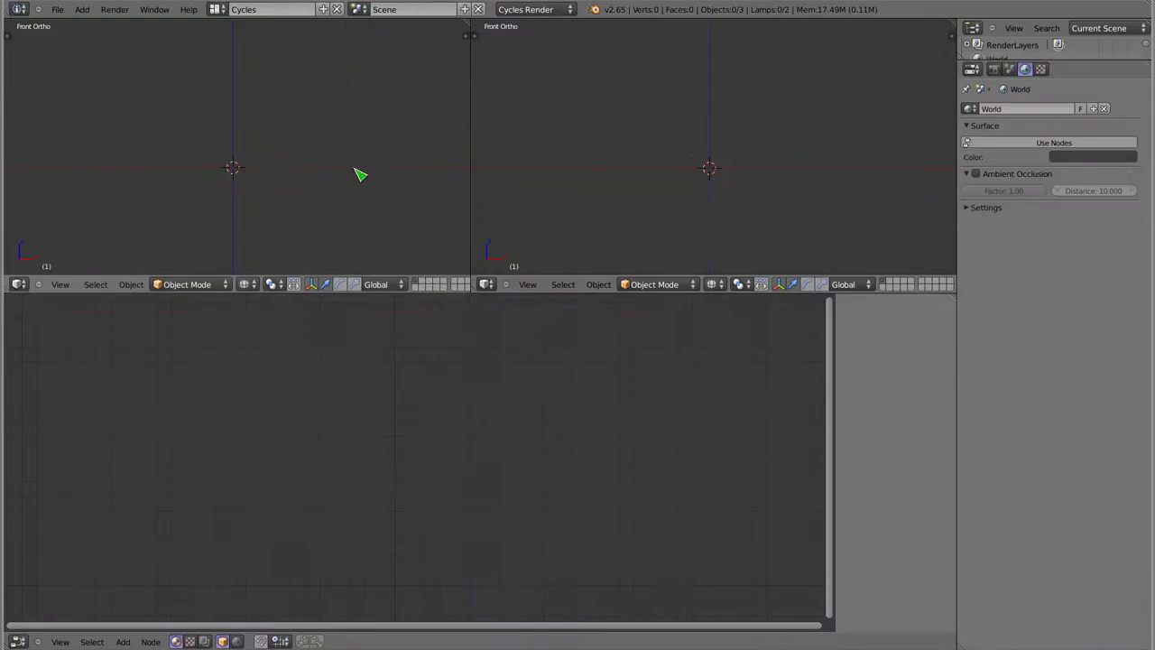
left_click(713, 285)
left_click(737, 191)
key("shift+a")
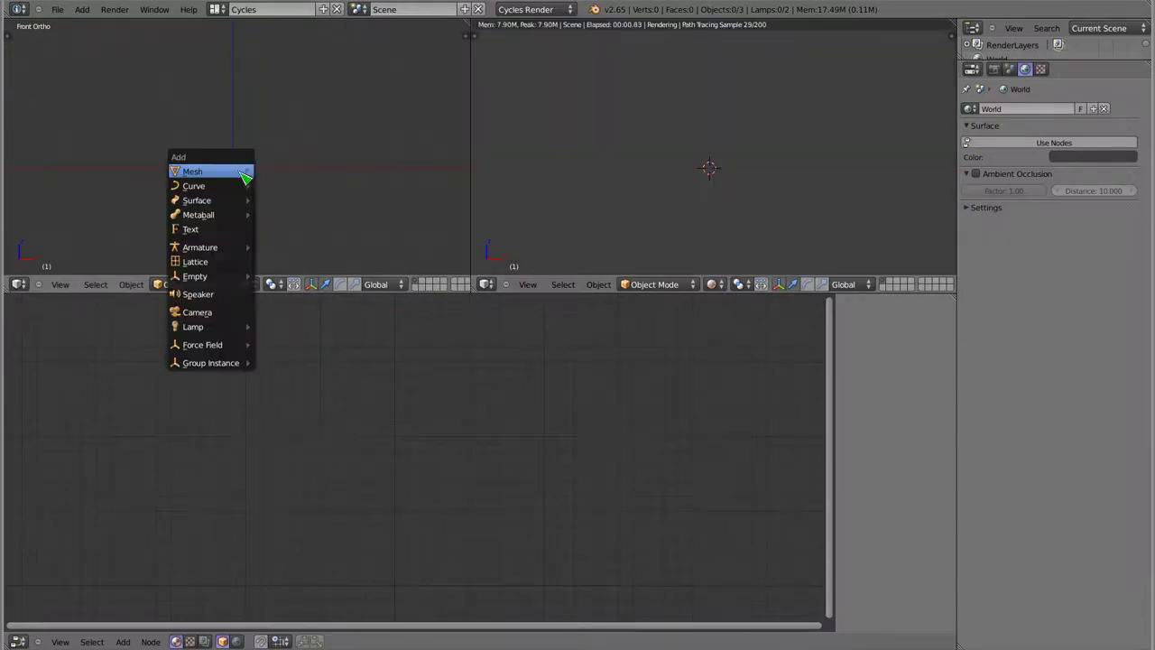
mouse_move(192, 171)
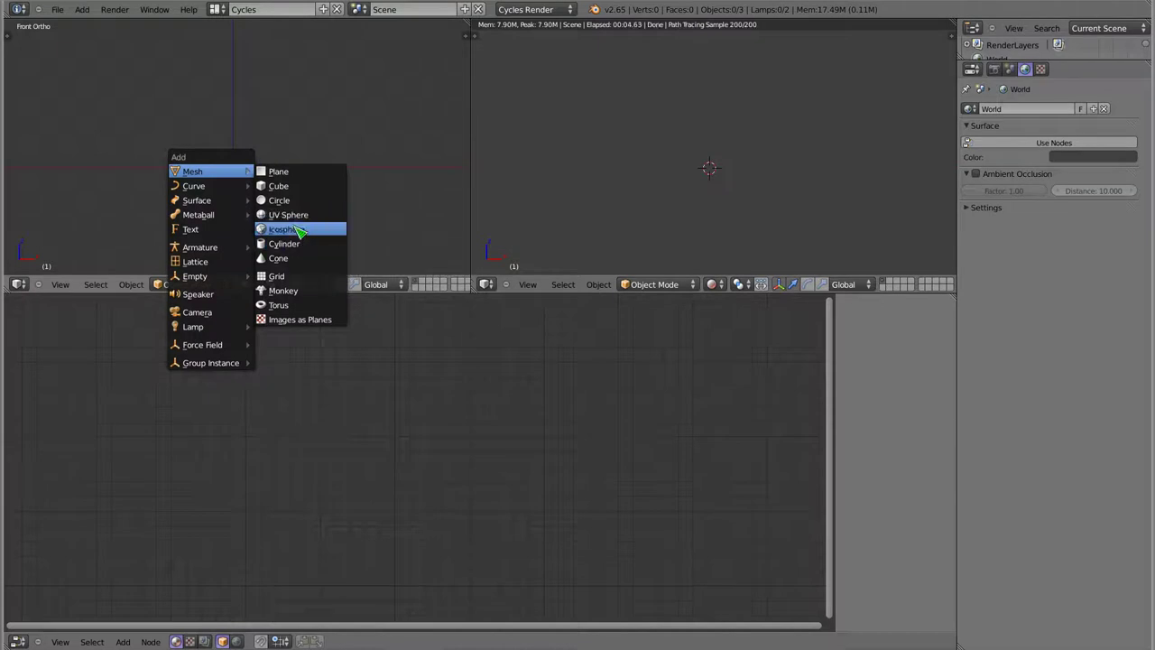
Add a floor plane and show the left view in solid shading.
left_click(288, 172)
mouse_move(317, 216)
middle_mouse_down()
mouse_move(286, 211)
mouse_move(293, 191)
middle_mouse_up()
key("z")
Add a Suzanne monkey, raise it along Z, give it level-2 subdivision and rotate it.
key("shift+a")
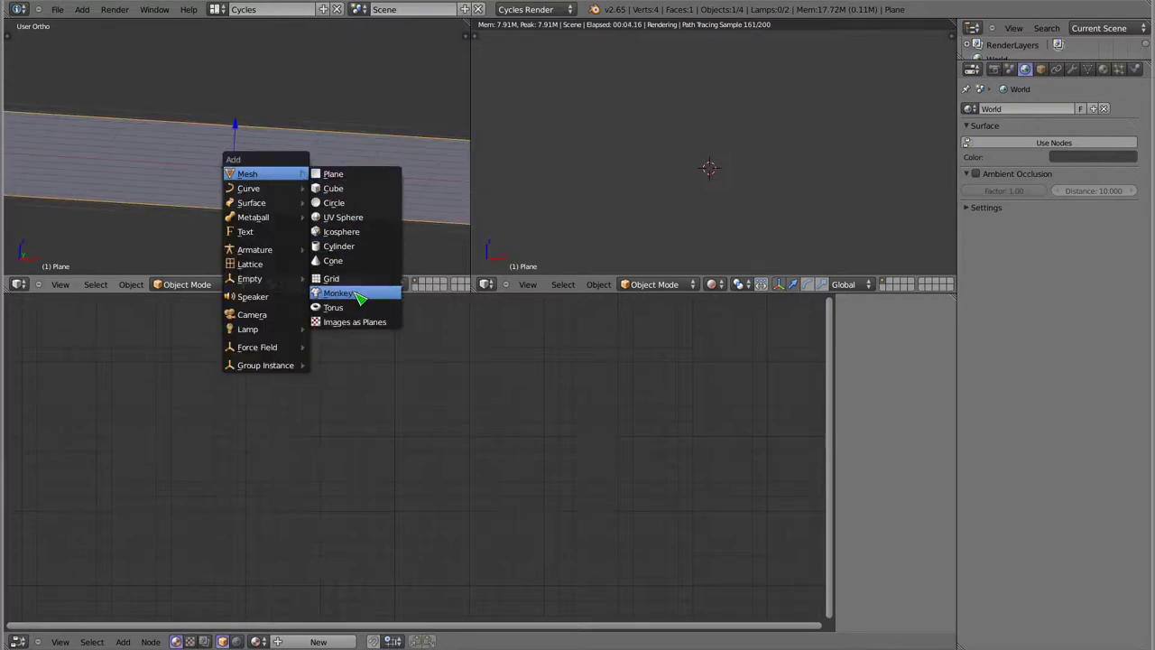
left_click(356, 293)
key("g")
key("z")
left_click(264, 70)
mouse_move(265, 72)
middle_mouse_down()
mouse_move(278, 147)
mouse_move(265, 175)
middle_mouse_up()
key("ctrl+2")
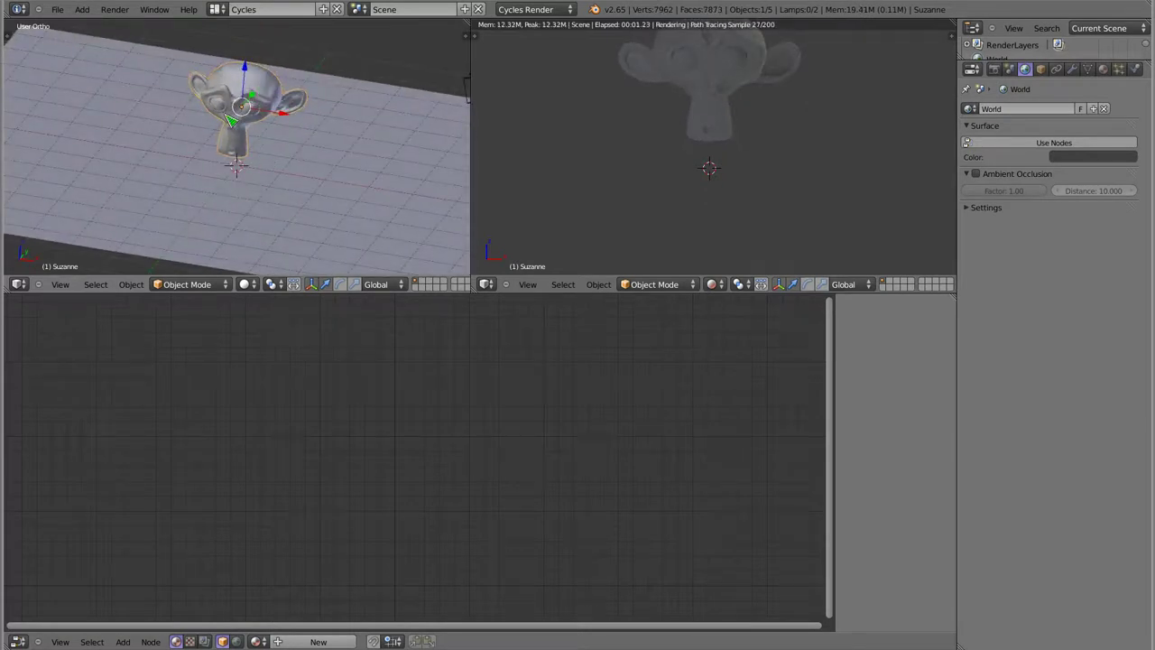
key("r")
key("r")
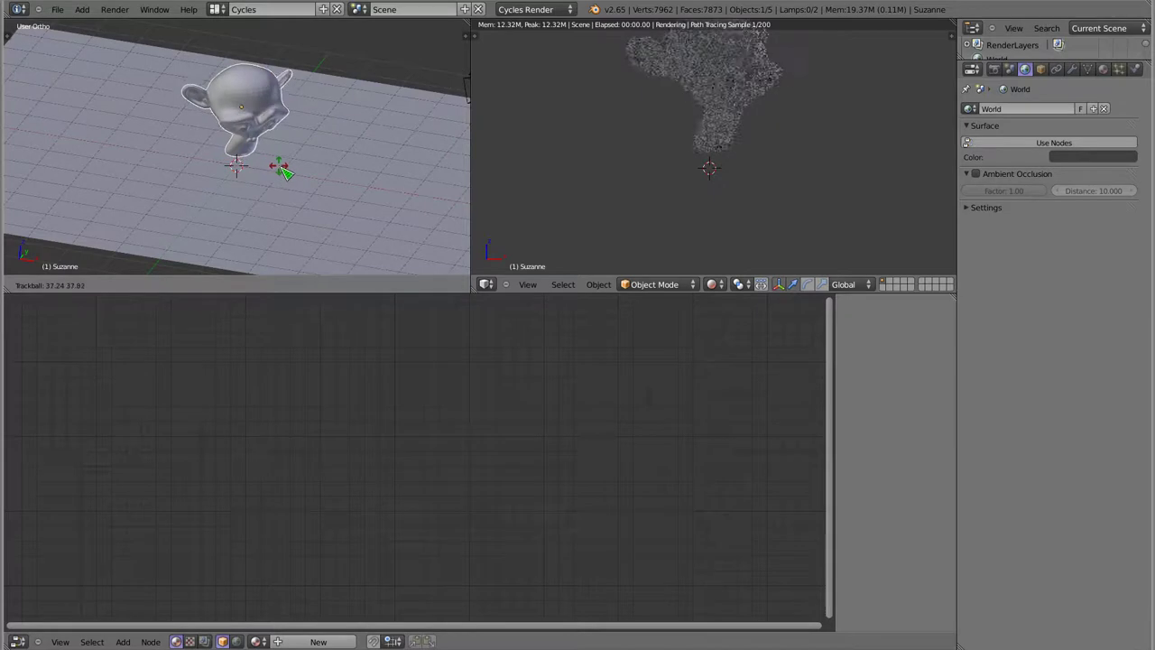
left_click(282, 172)
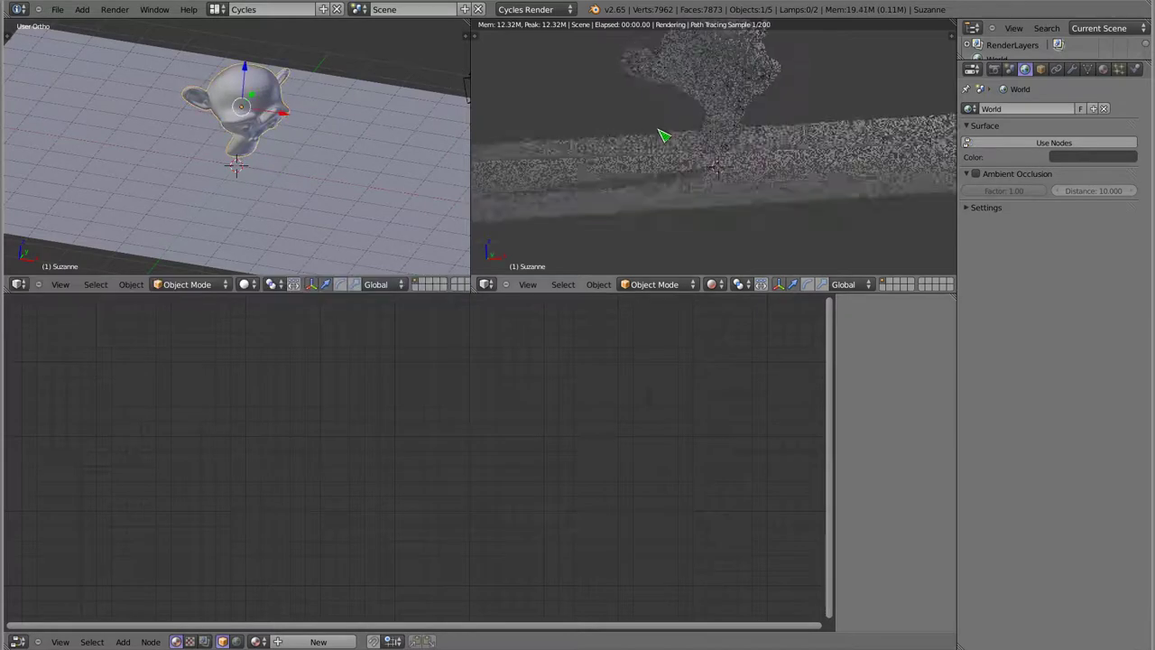
mouse_move(857, 198)
middle_mouse_down()
mouse_move(858, 211)
mouse_move(677, 136)
mouse_move(748, 213)
middle_mouse_up()
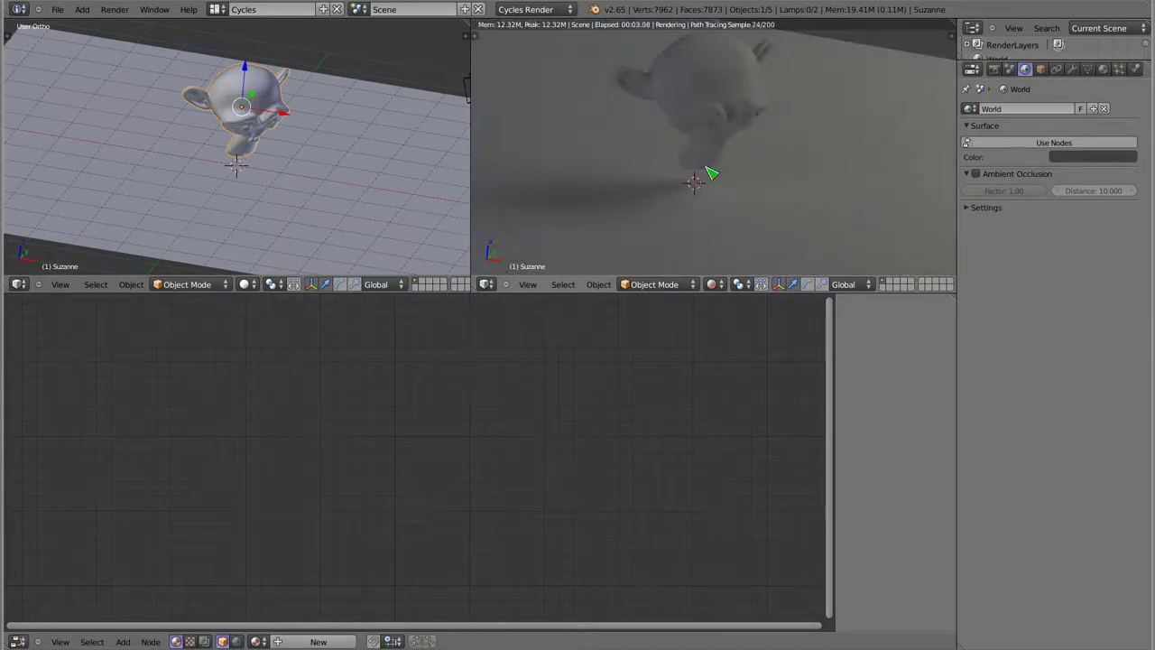
Select the plane and give it a new material named 'g'.
right_click(328, 147)
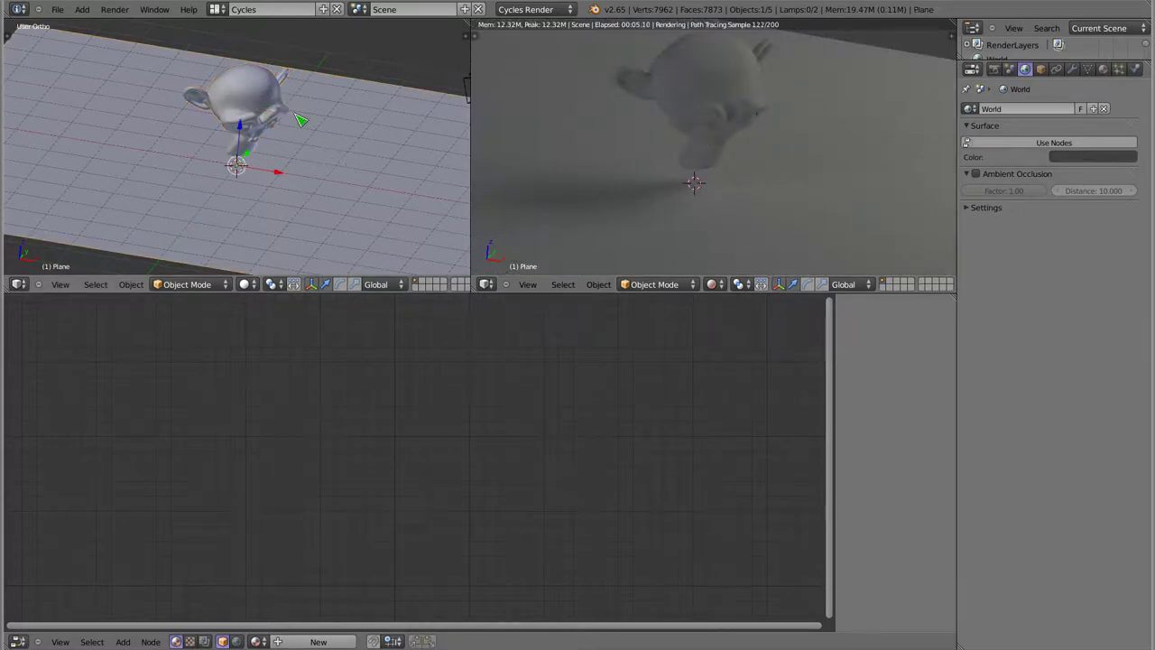
left_click(1103, 69)
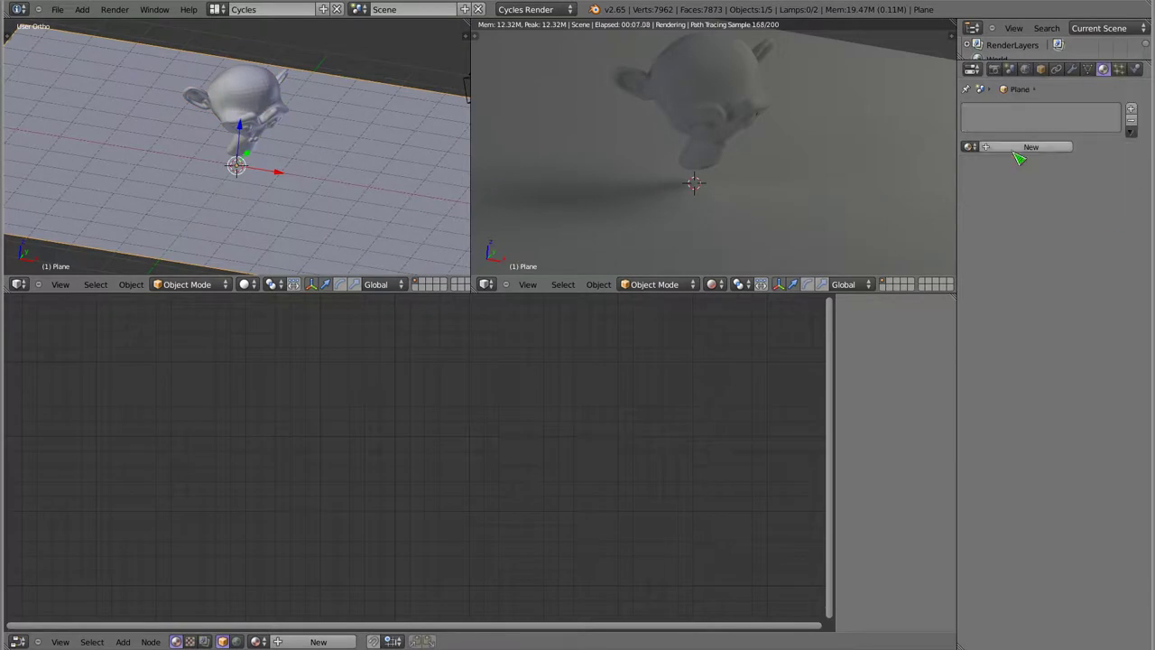
left_click(1021, 151)
left_click(1003, 146)
type("g")
key("Return")
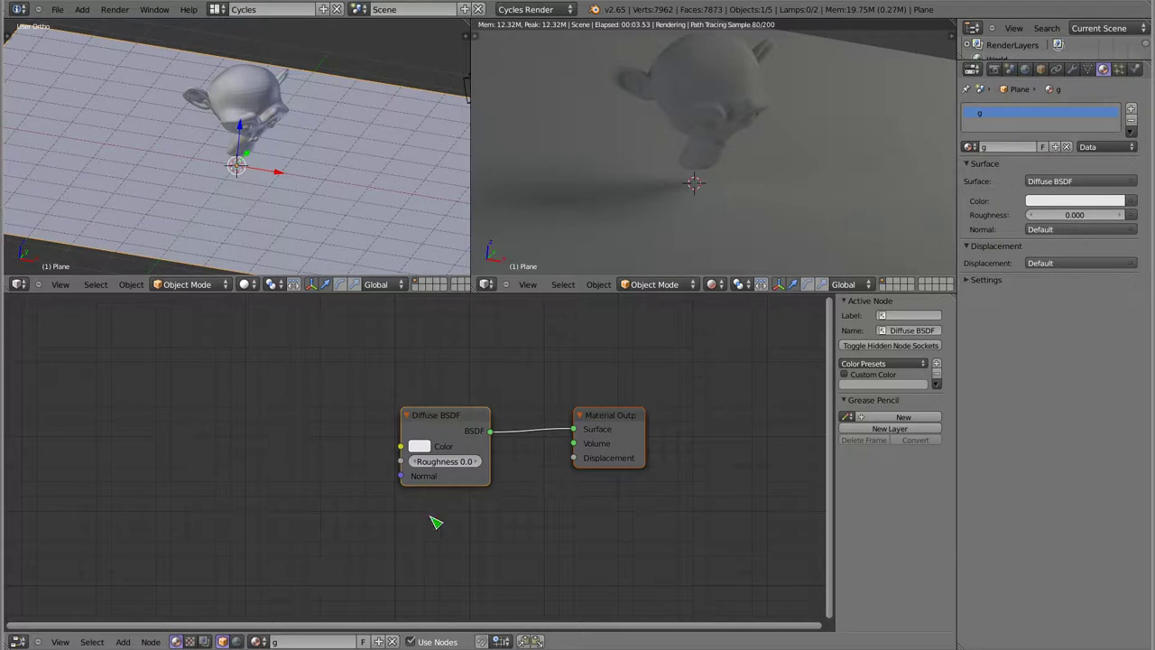
scroll(462, 448, "up", 2)
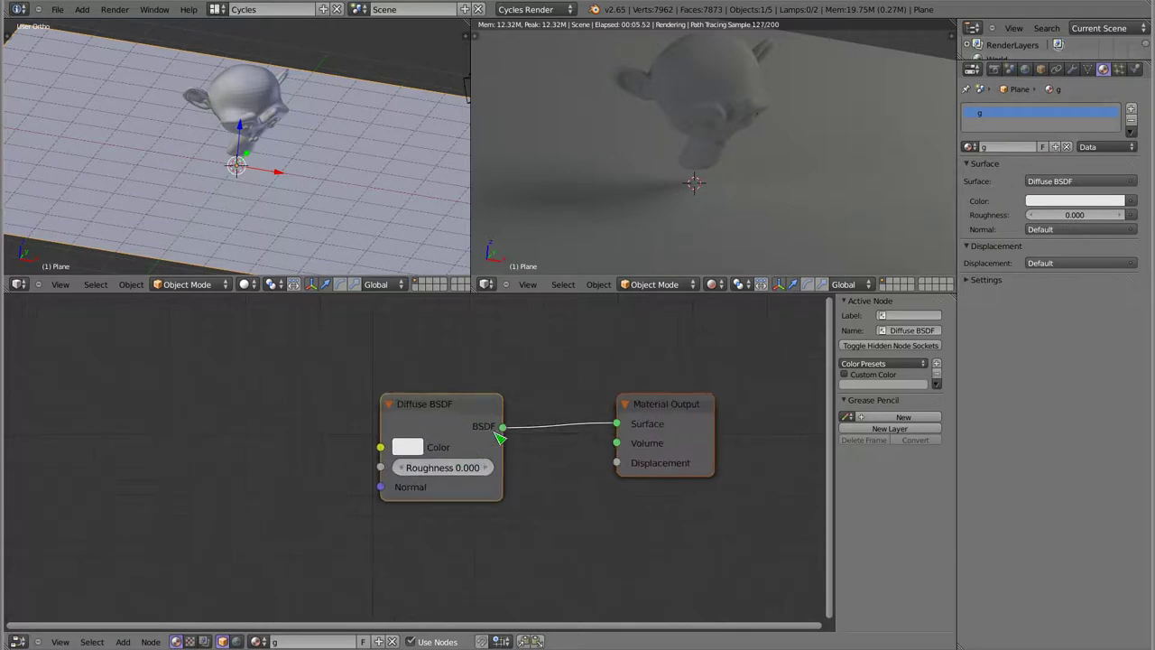
left_click(1049, 182)
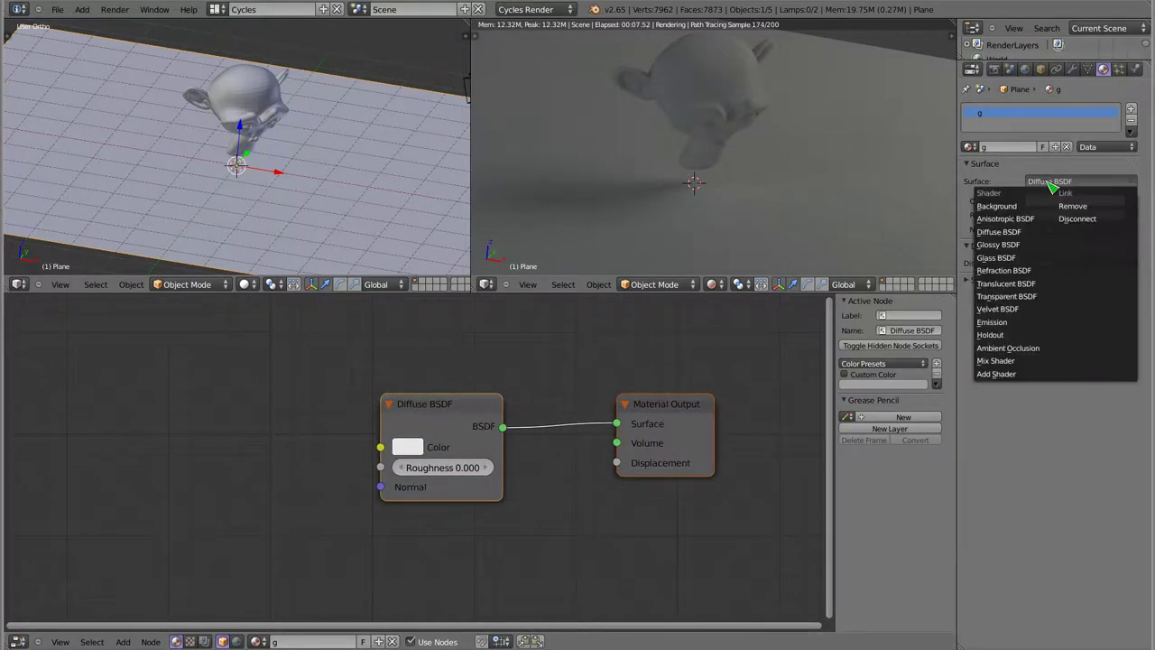
Change material g's surface shader to Glossy BSDF and view the mirror reflection.
left_click(992, 245)
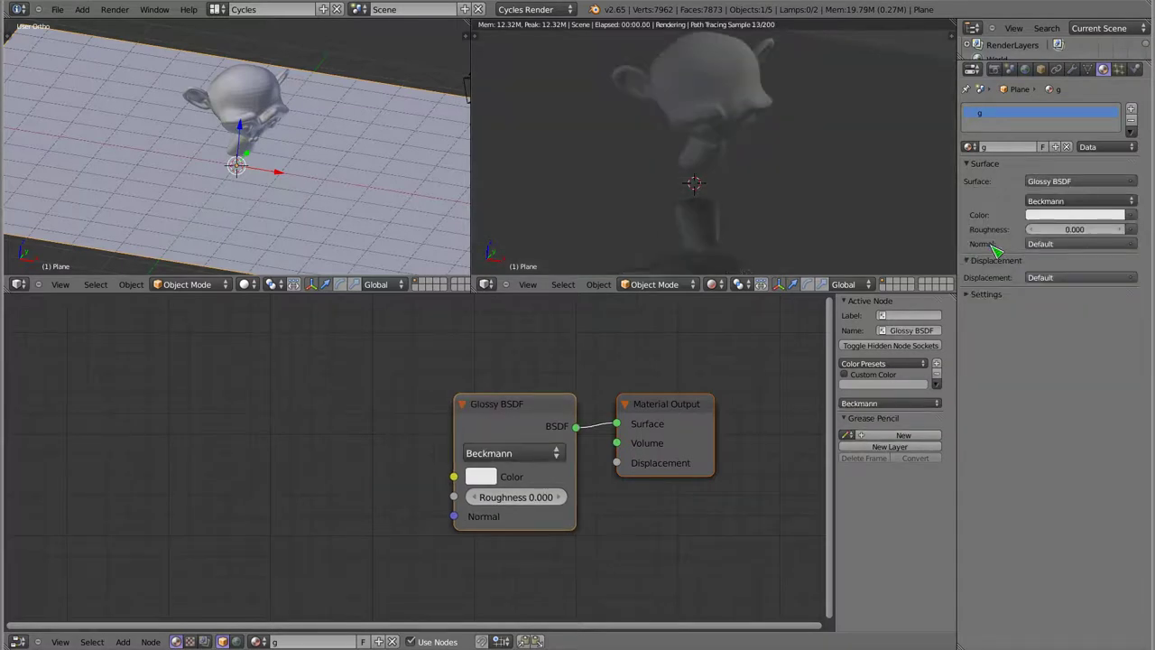
mouse_move(663, 194)
middle_mouse_down()
mouse_move(701, 155)
mouse_move(791, 216)
mouse_move(781, 222)
mouse_move(628, 95)
mouse_move(706, 154)
mouse_move(713, 62)
mouse_move(701, 62)
mouse_move(710, 128)
middle_mouse_up()
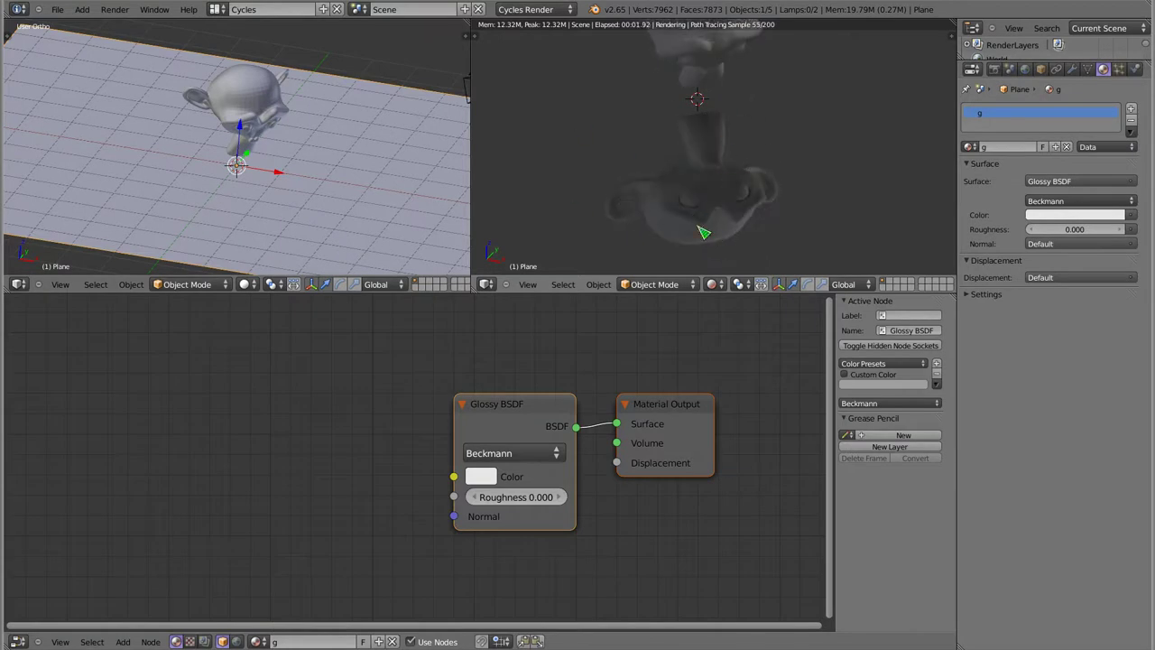
left_click_drag(518, 397, 519, 394)
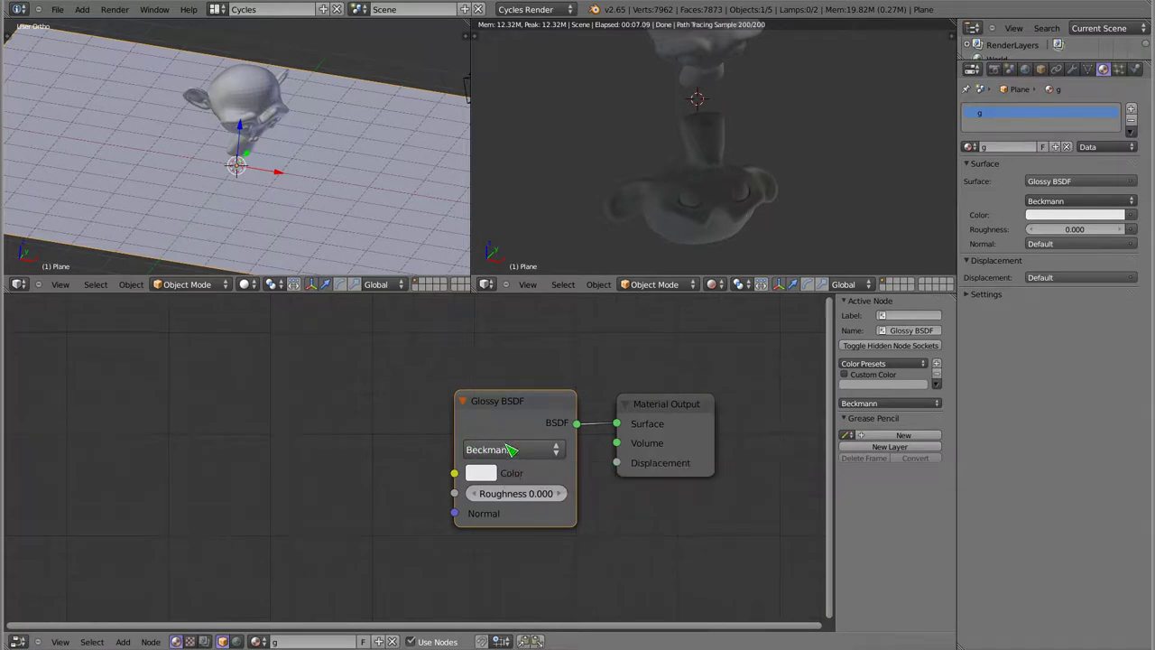
left_click(525, 457)
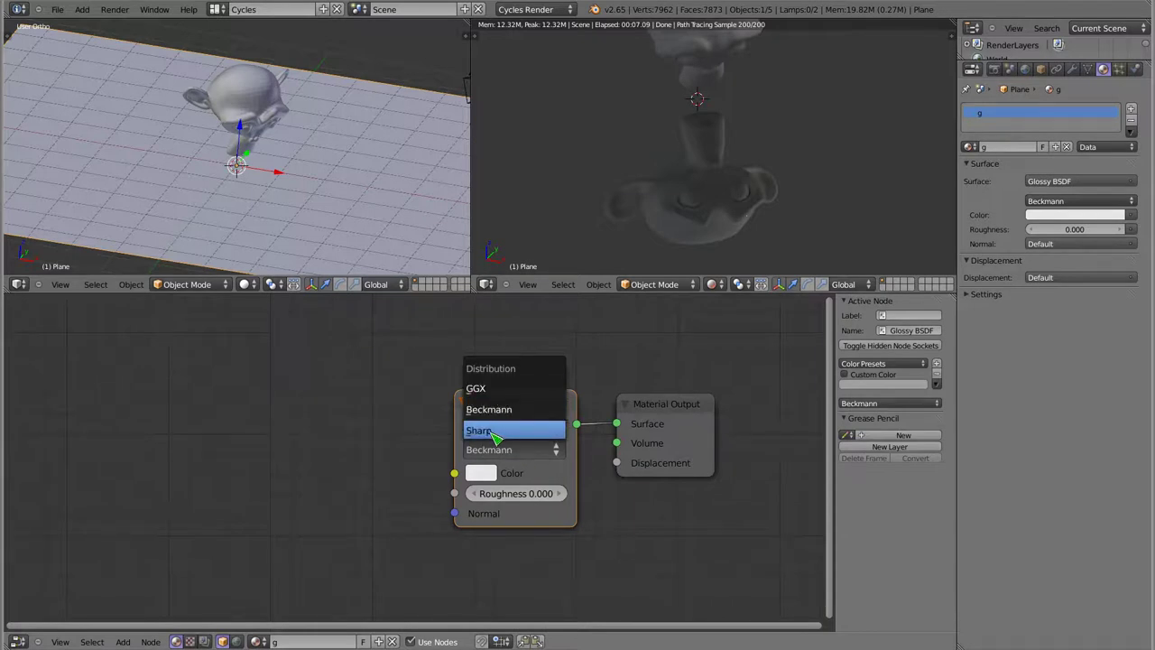
left_click(530, 482)
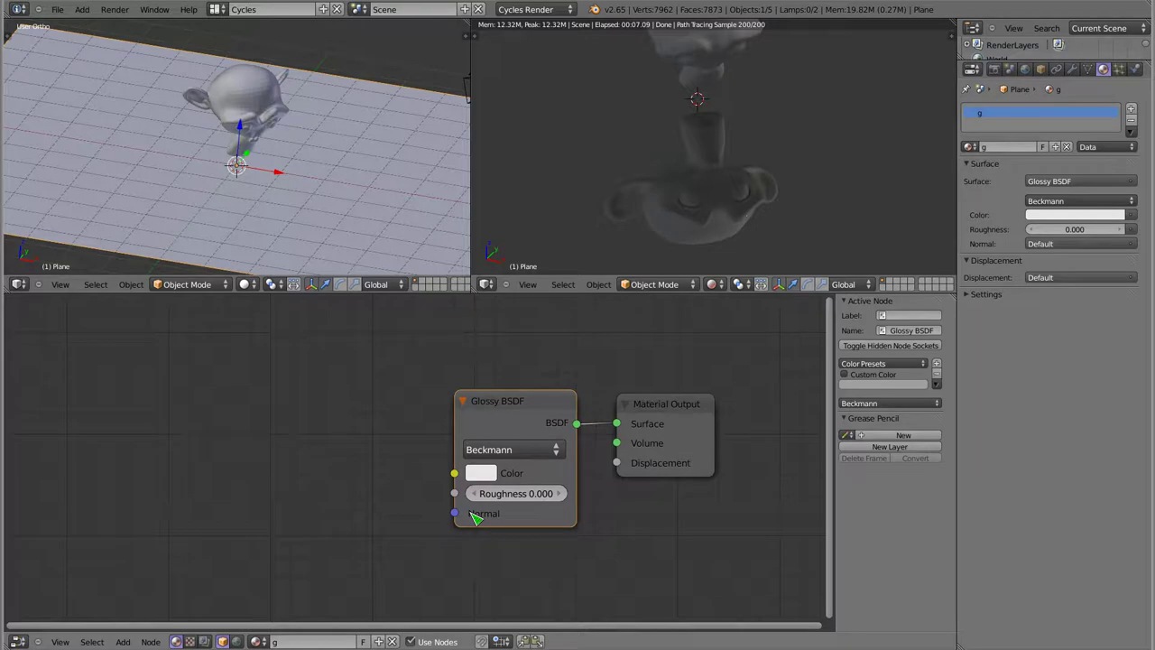
mouse_move(695, 148)
middle_mouse_down()
mouse_move(680, 180)
mouse_move(734, 180)
mouse_move(713, 172)
mouse_move(717, 193)
mouse_move(644, 216)
mouse_move(686, 229)
mouse_move(650, 186)
mouse_move(592, 180)
mouse_move(741, 225)
mouse_move(683, 124)
mouse_move(683, 193)
mouse_move(721, 213)
mouse_move(724, 234)
middle_mouse_up()
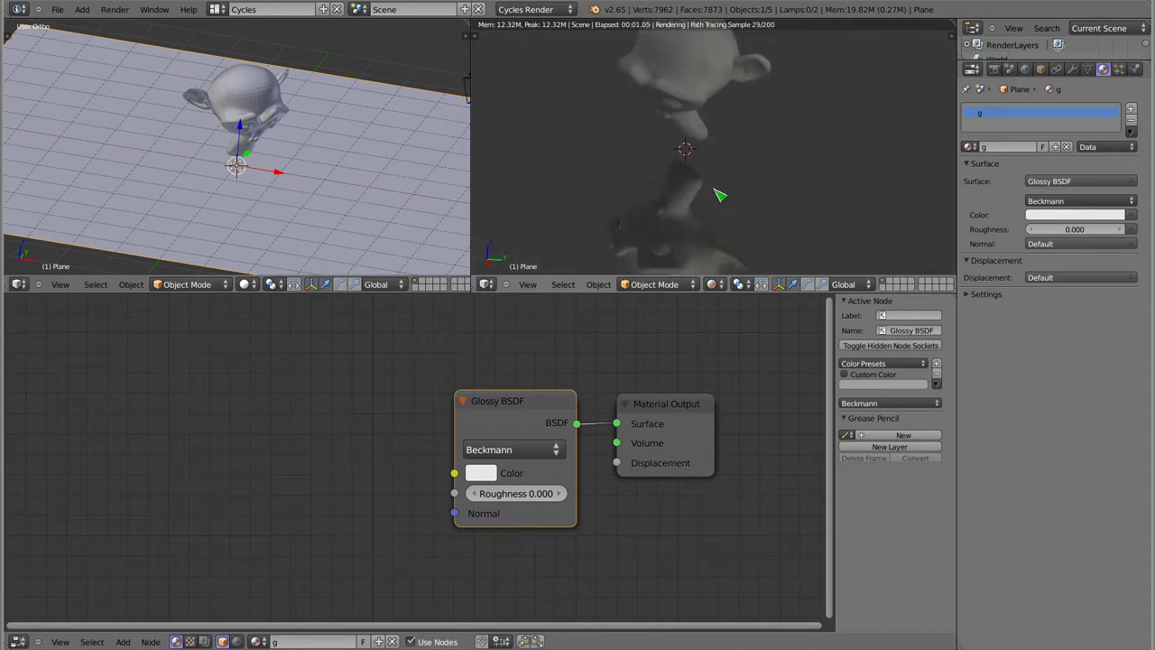
Set the Glossy BSDF roughness to 0.010.
left_click(517, 496)
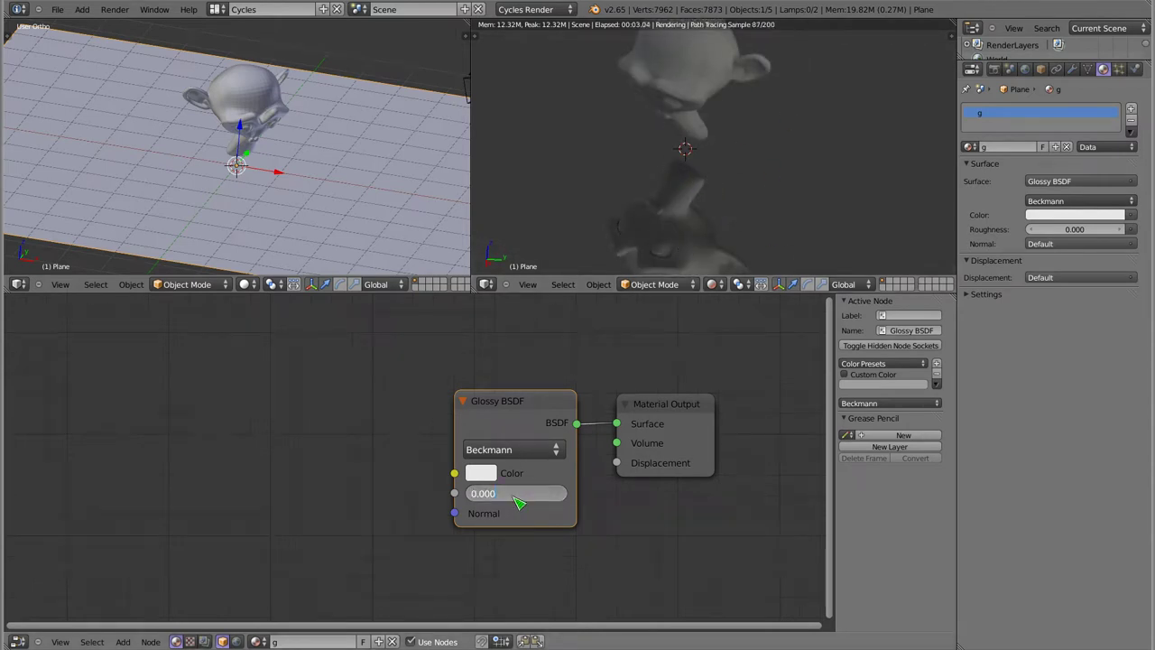
type("1")
key("Return")
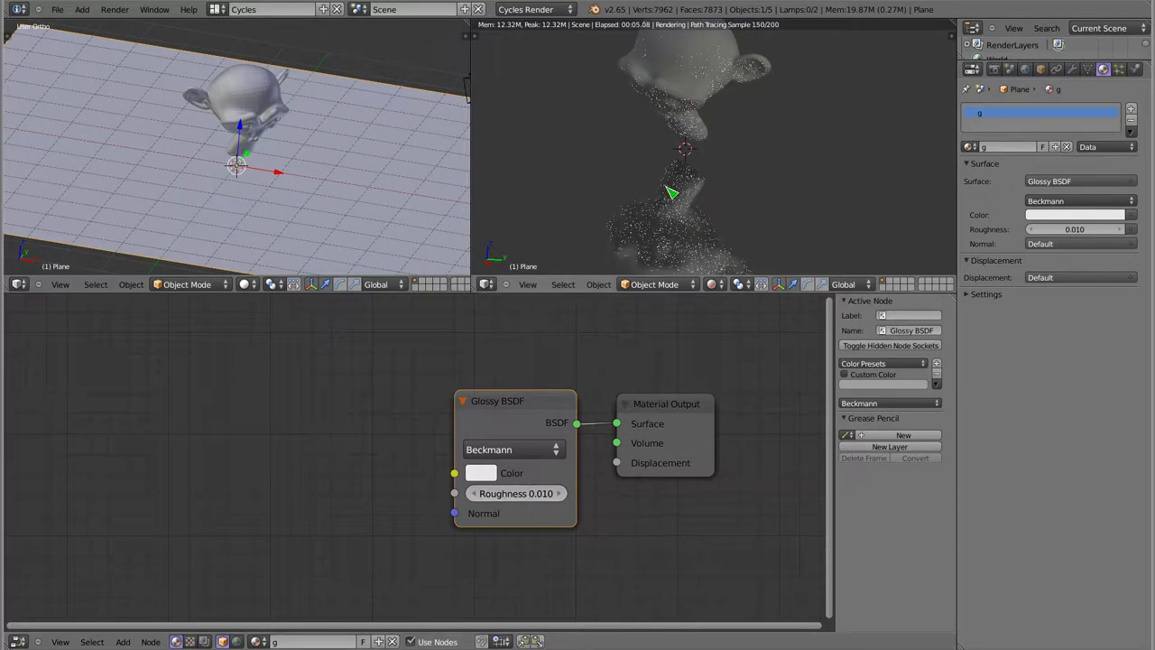
scroll(681, 192, "up", 2)
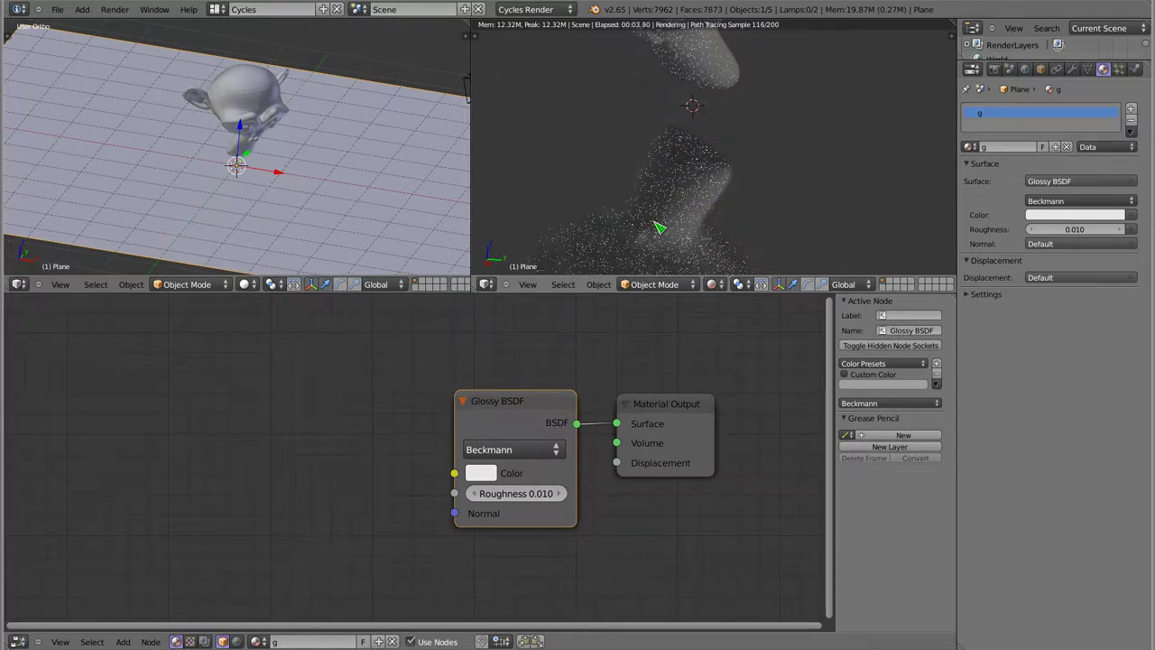
Raise the roughness to 0.100 and orbit to inspect the blurred reflection.
middle_click_drag(659, 227, 695, 129)
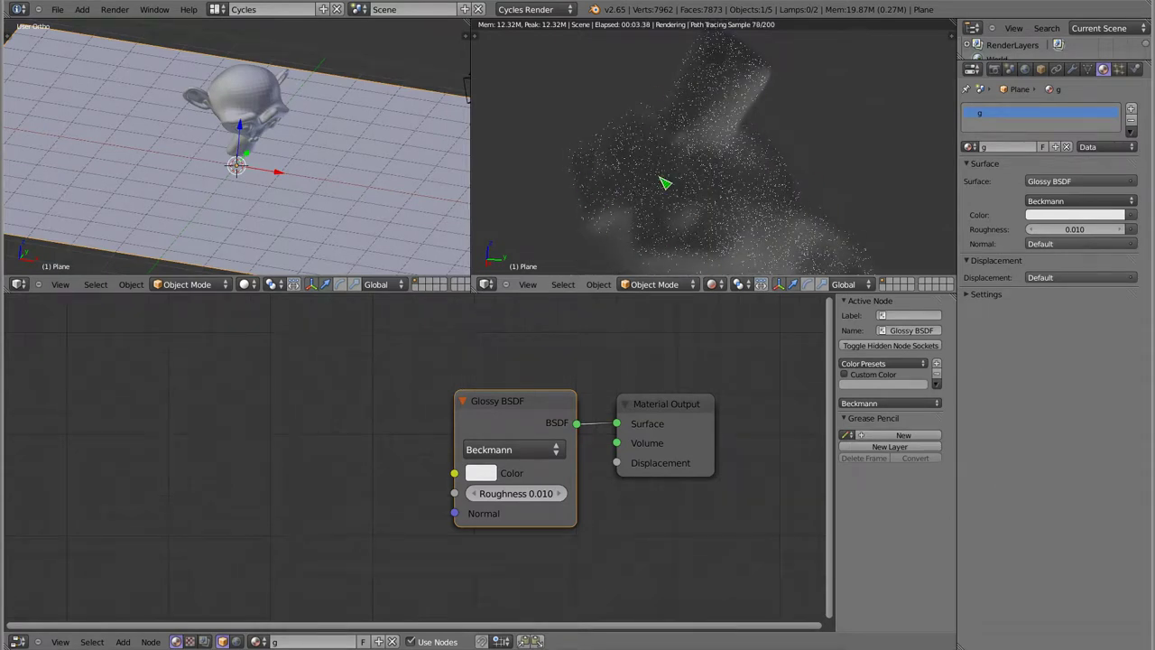
left_click(509, 494)
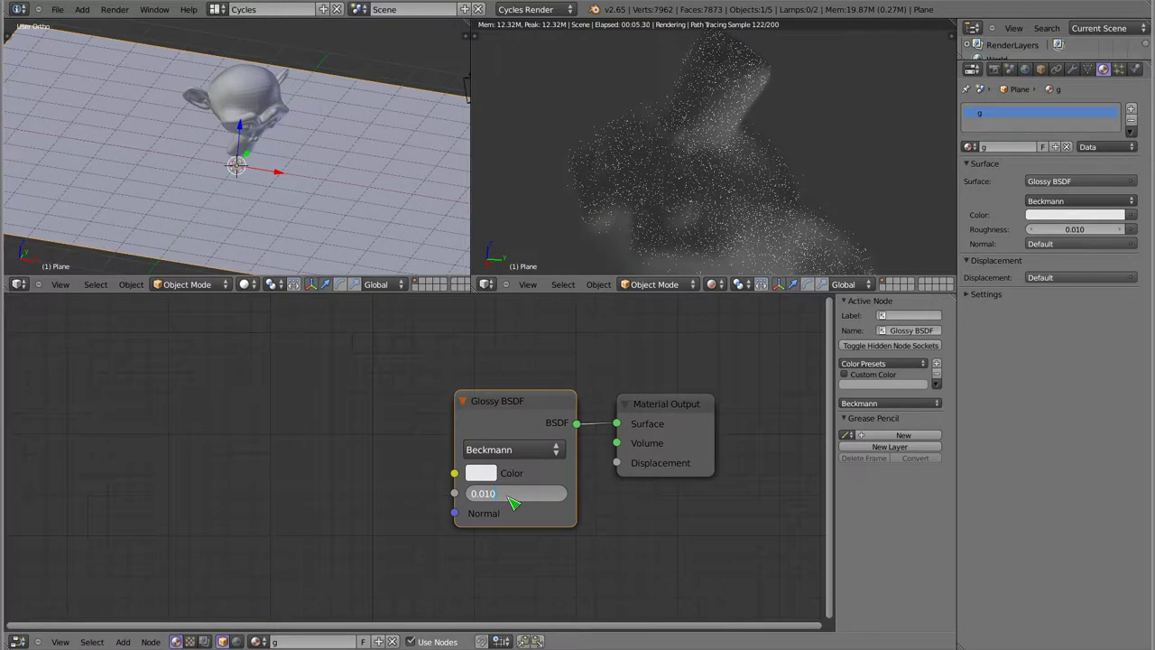
type("0.1")
key("Return")
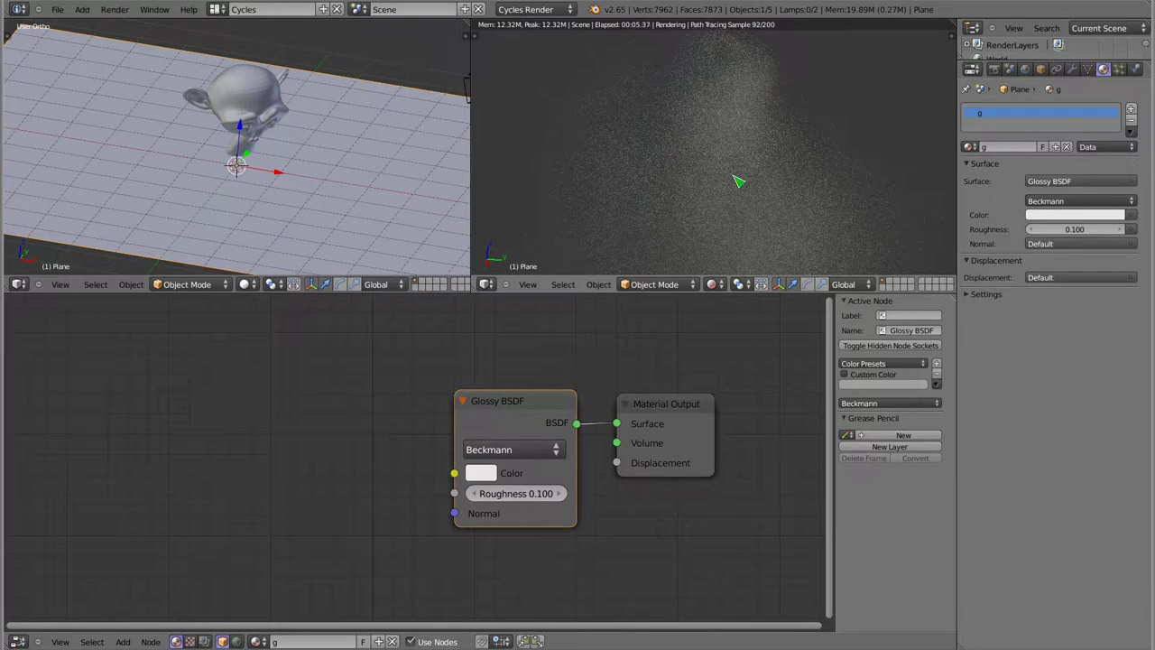
middle_click_drag(696, 184, 727, 217)
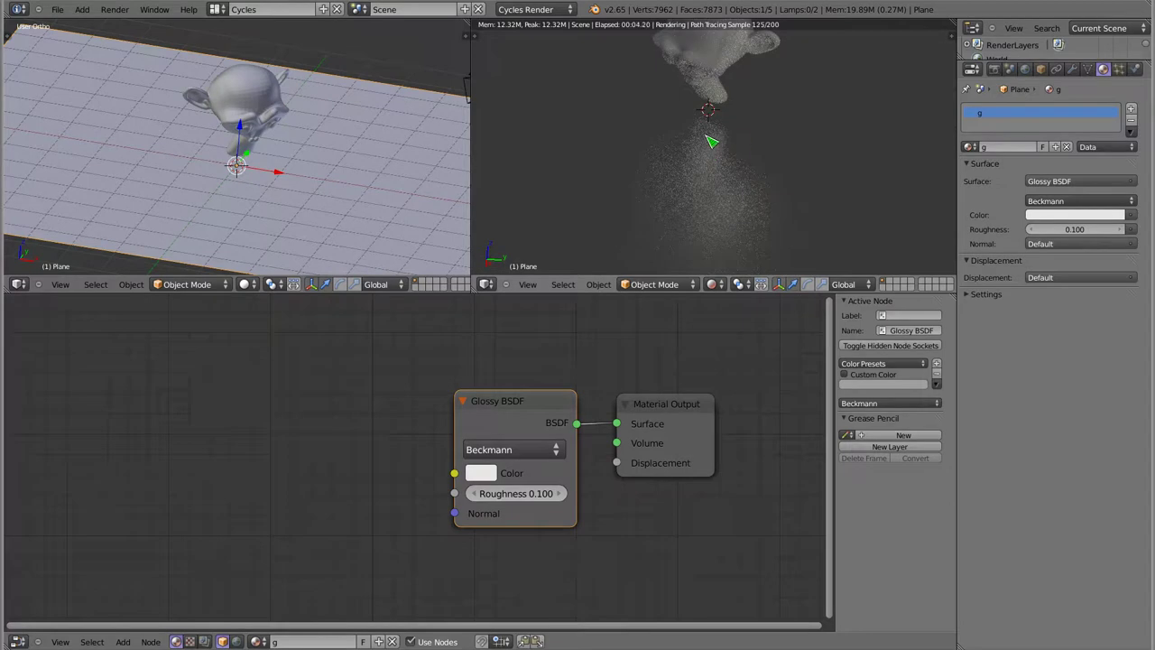
middle_click_drag(704, 130, 711, 144)
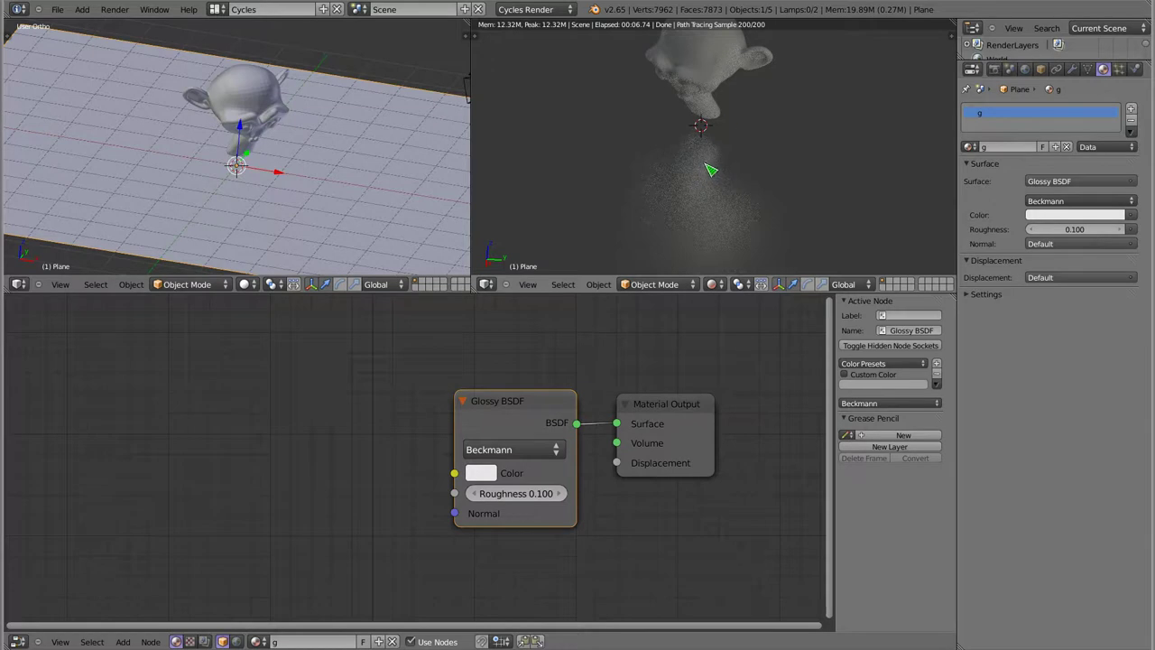
left_click(492, 454)
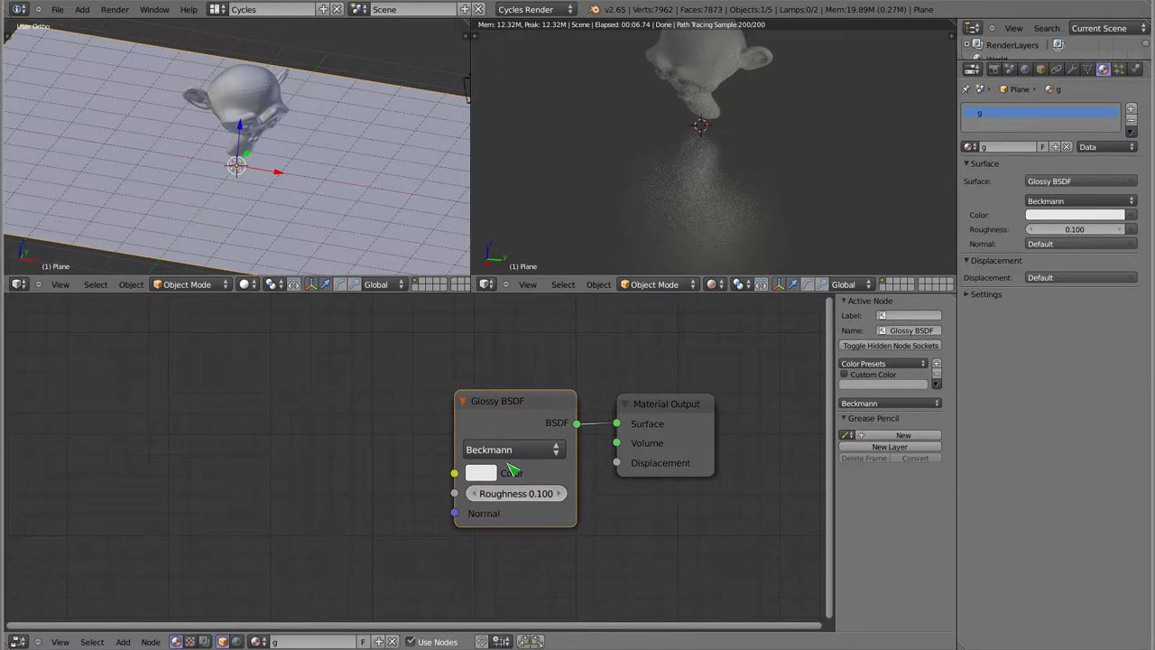
Step the Glossy BSDF roughness up to 0.500.
left_click(508, 449)
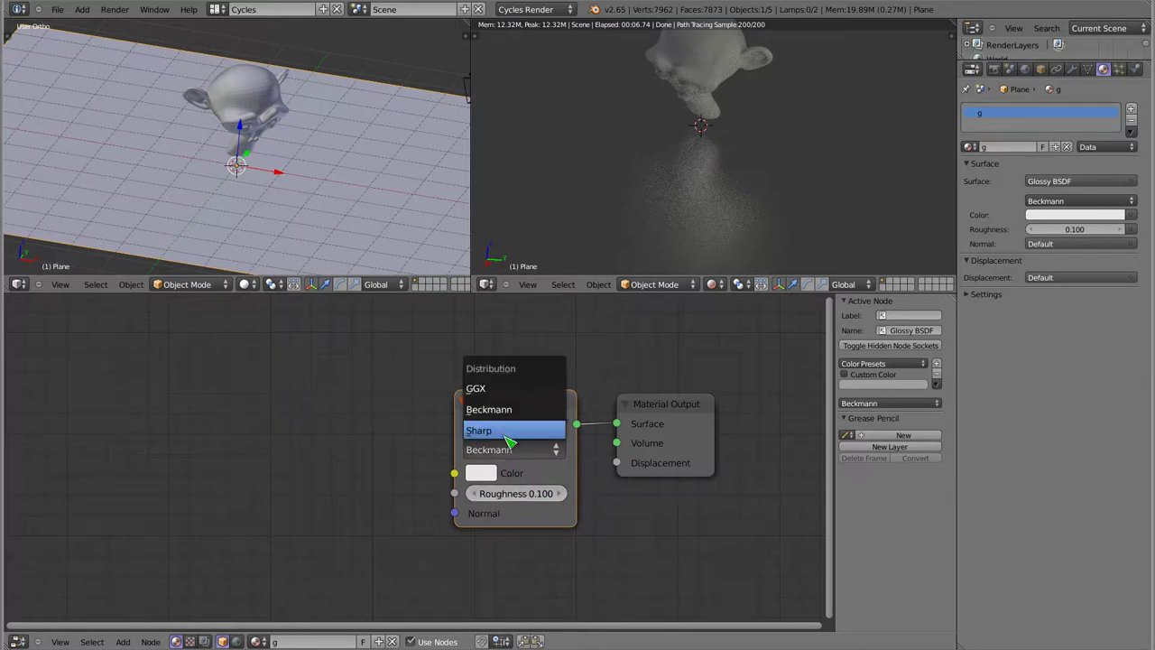
left_click(559, 493)
left_click(559, 493)
left_click(559, 493)
left_click(559, 493)
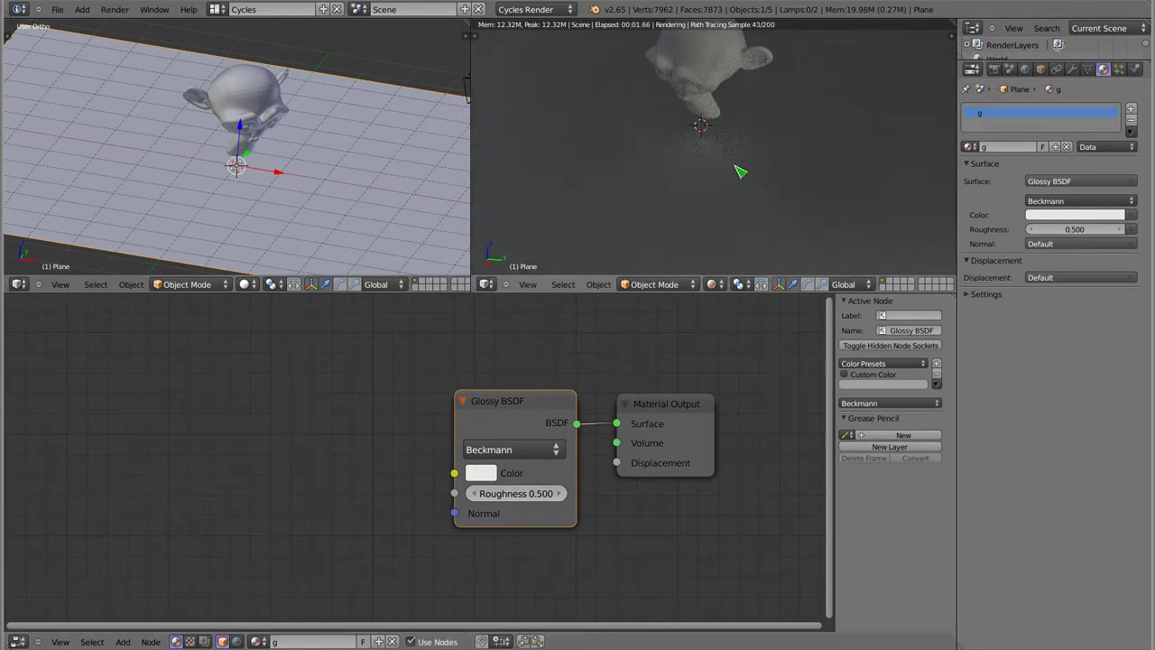
Switch the glossy distribution to Sharp for a crisp reflection.
left_click(538, 454)
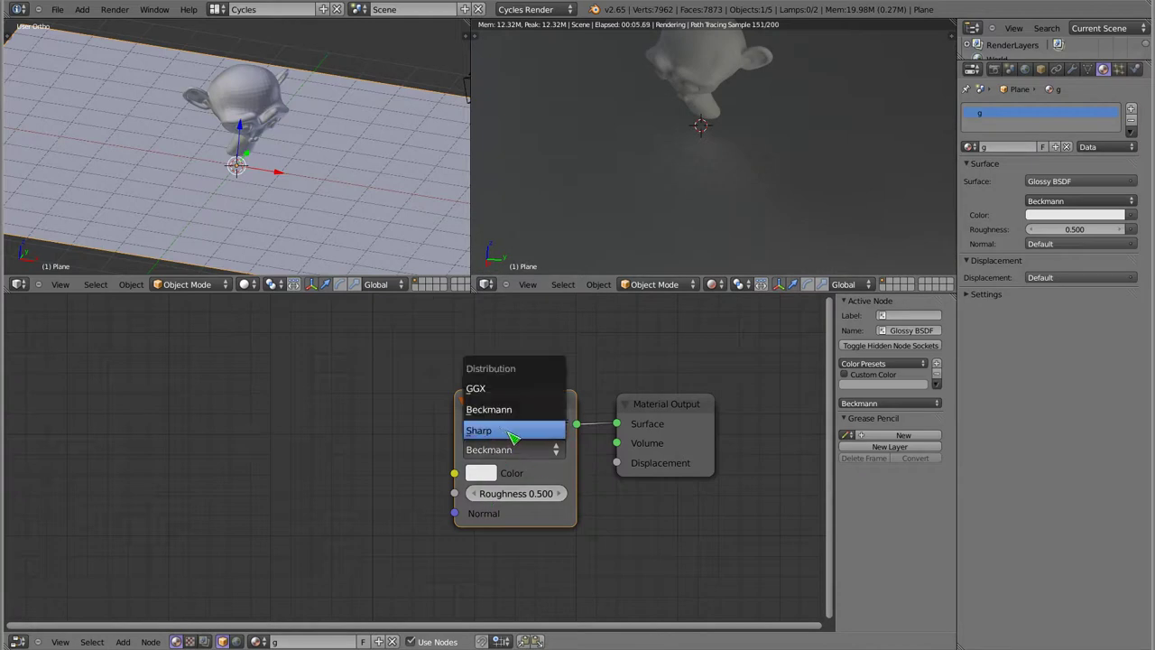
left_click(513, 436)
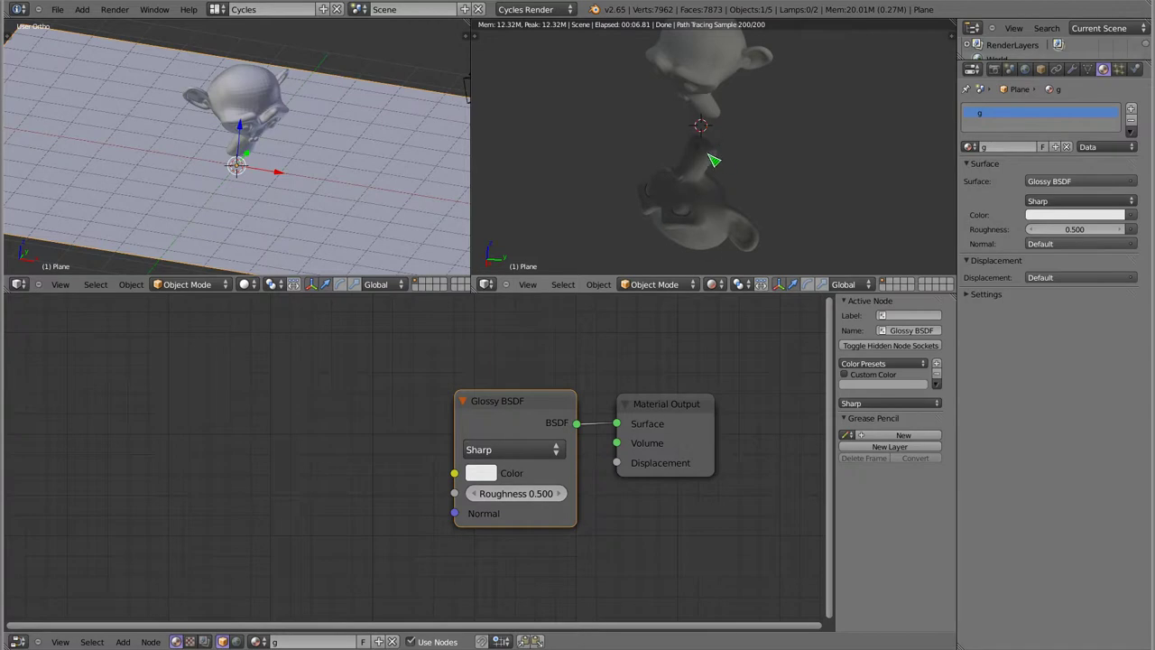
left_click(508, 450)
left_click(514, 450)
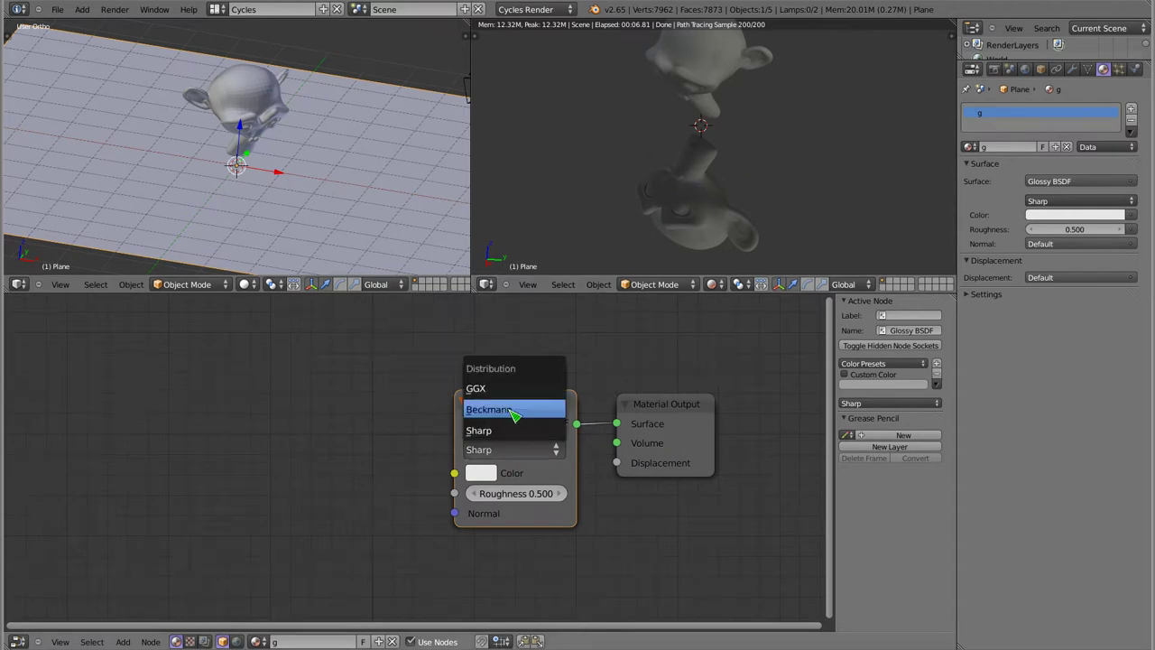
Set the distribution back to Beckmann and step the roughness down to 0.100.
left_click(519, 412)
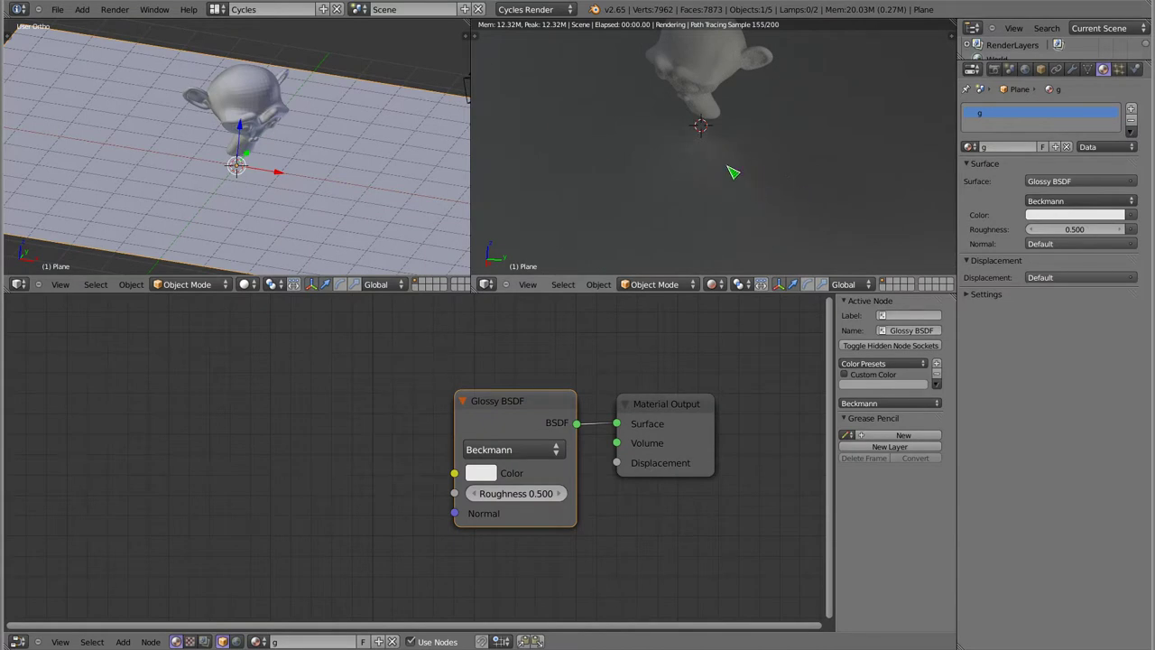
left_click(475, 495)
left_click(474, 494)
left_click(474, 494)
left_click(474, 496)
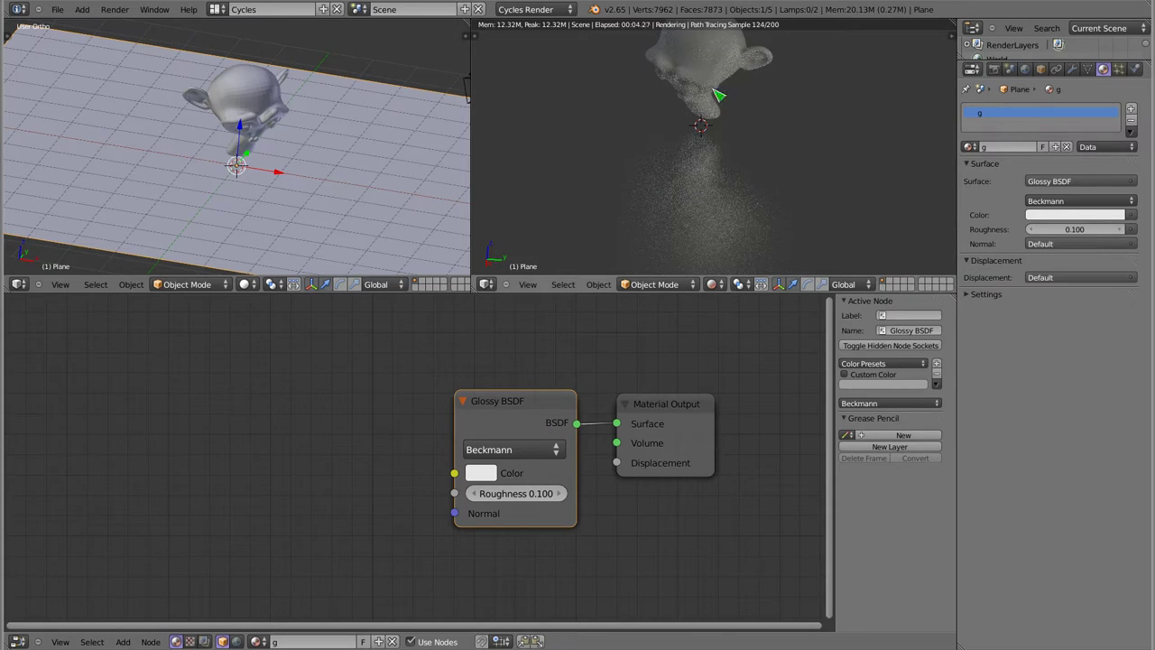
scroll(719, 102, "up", 2)
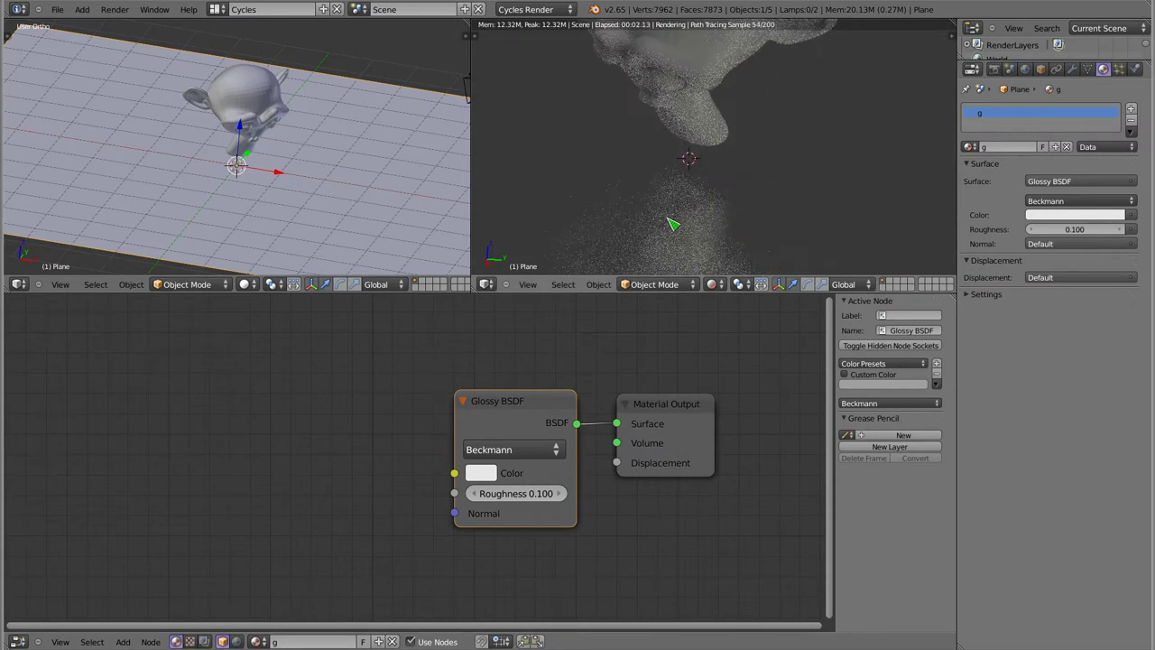
left_click(505, 448)
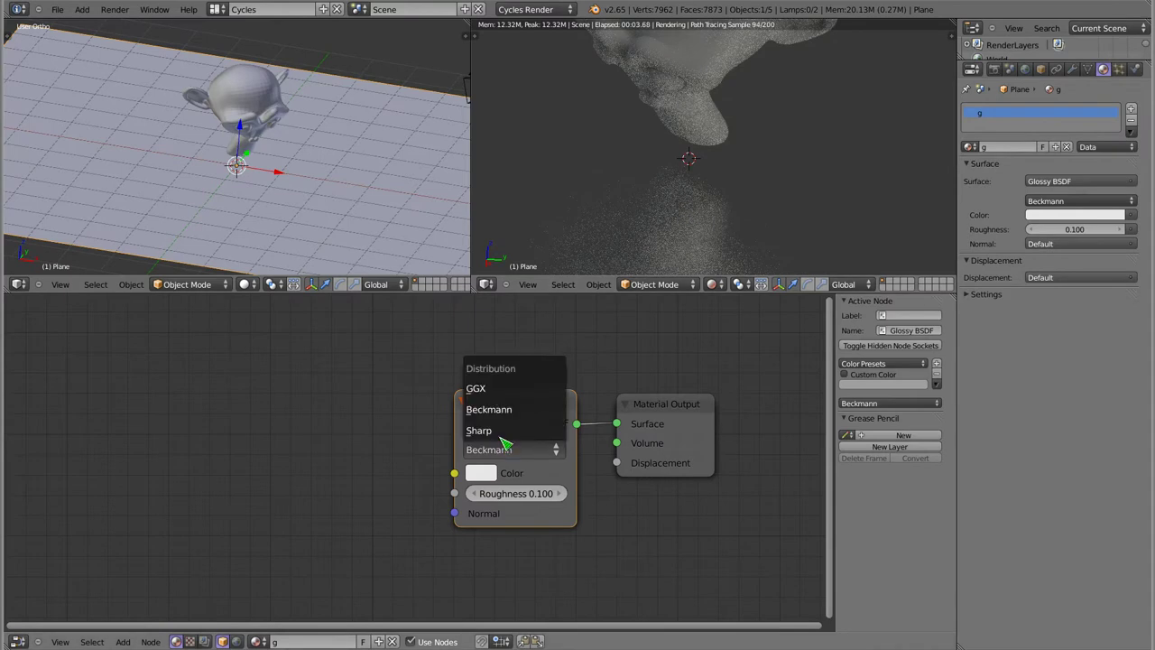
Switch the glossy distribution to GGX at 0.100 roughness and compare the reflection.
left_click(490, 389)
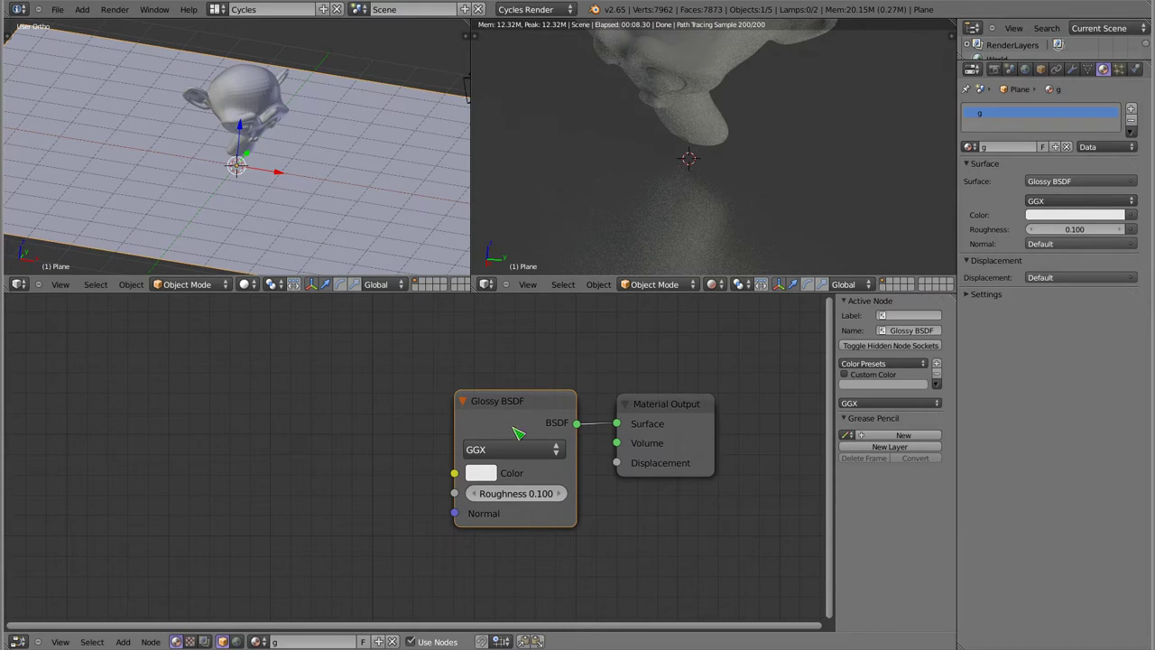
mouse_move(683, 206)
middle_mouse_down()
mouse_move(702, 159)
mouse_move(568, 157)
mouse_move(766, 201)
mouse_move(752, 206)
mouse_move(727, 121)
mouse_move(742, 141)
middle_mouse_up()
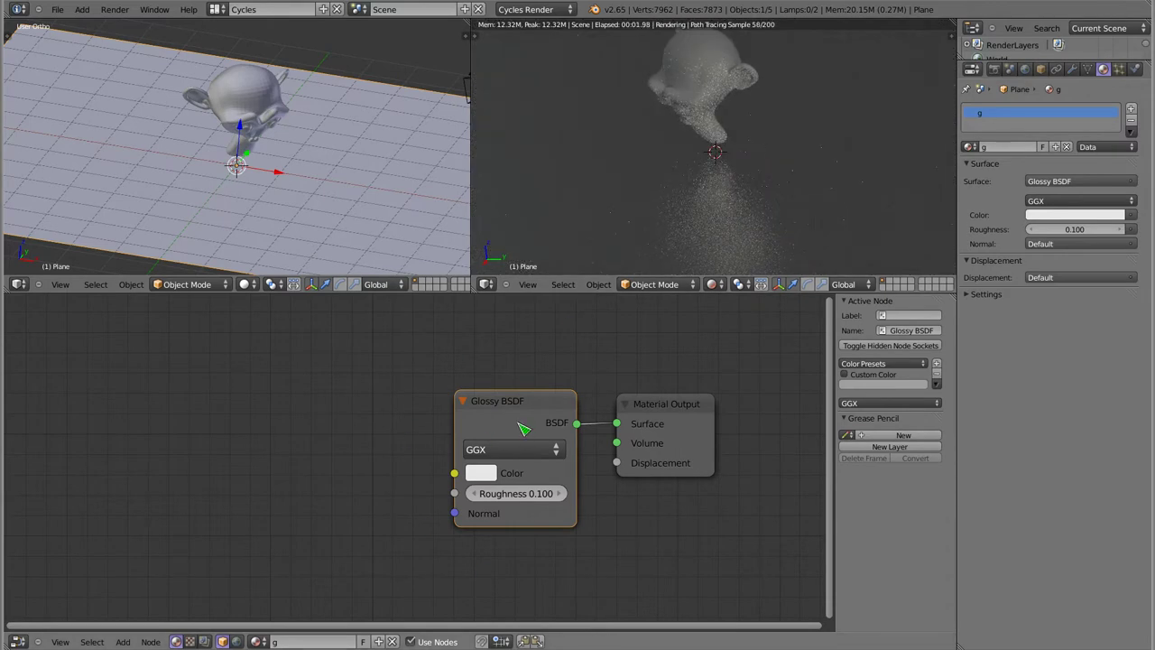
left_click_drag(514, 402, 513, 400)
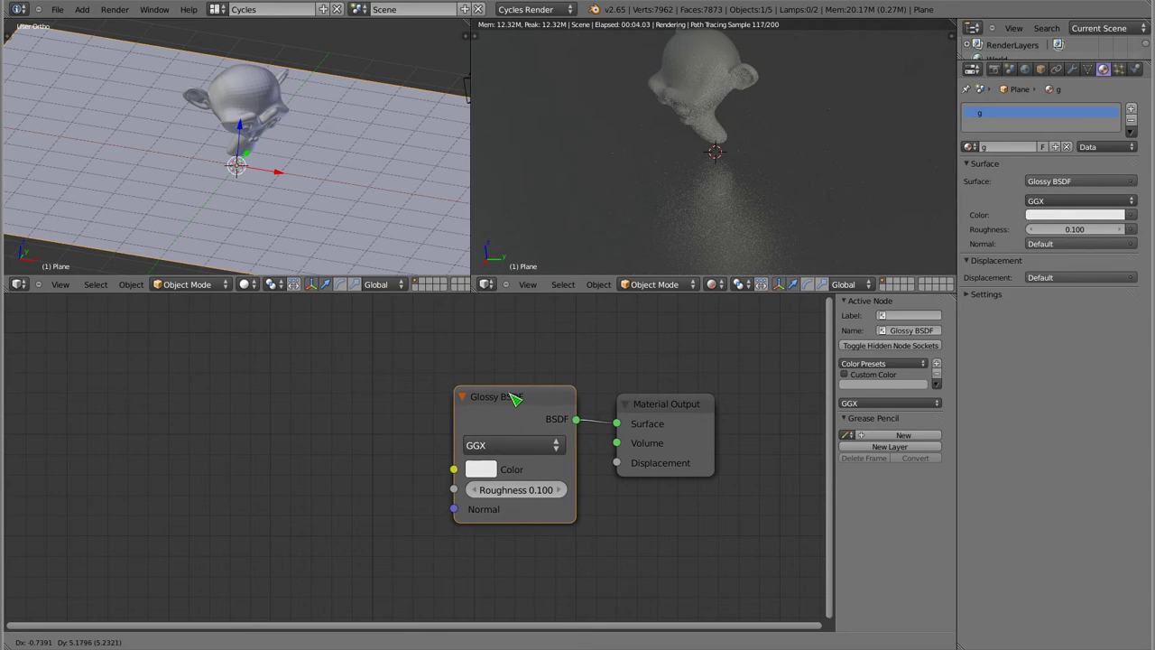